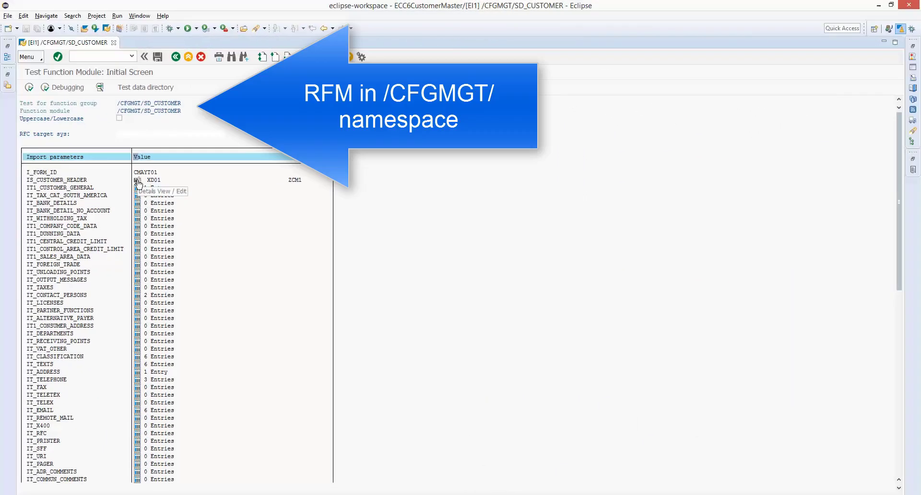
# Step: Check the XD01 / ZCM1 customer header, then review the single IT_ADDRESS entry's fields
pyautogui.click(137, 181)
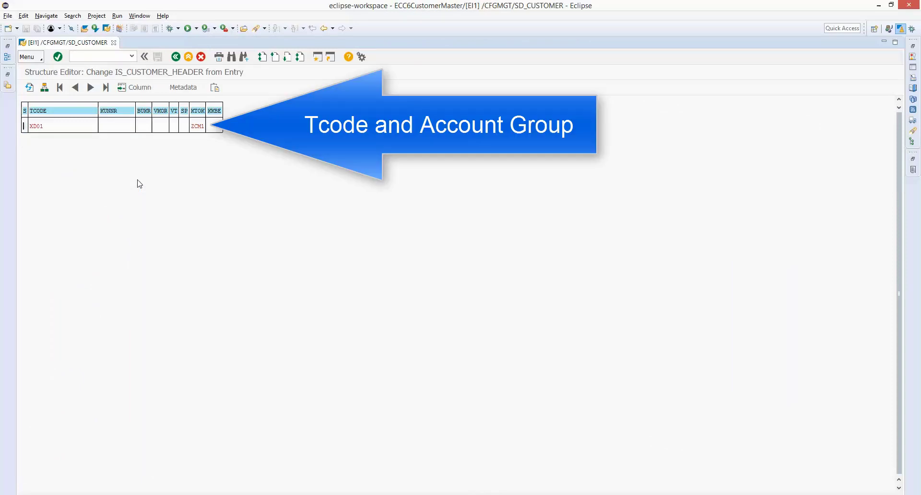
pyautogui.click(176, 57)
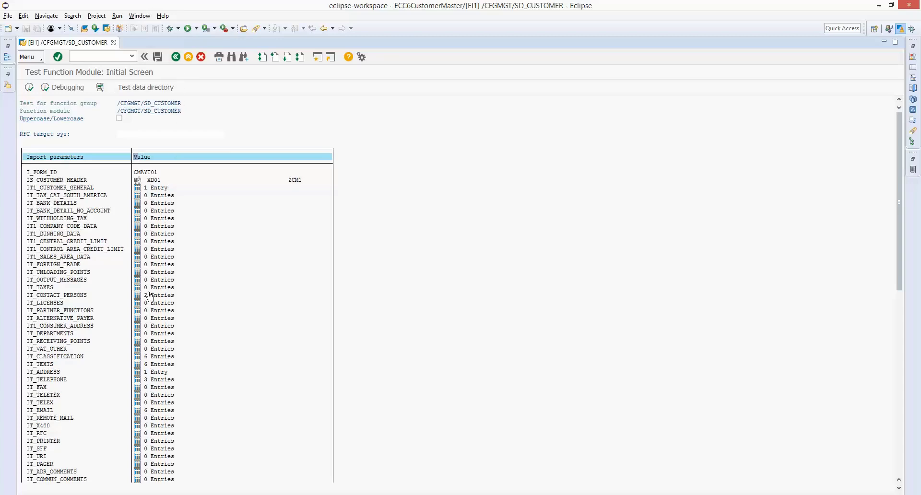
pyautogui.click(138, 372)
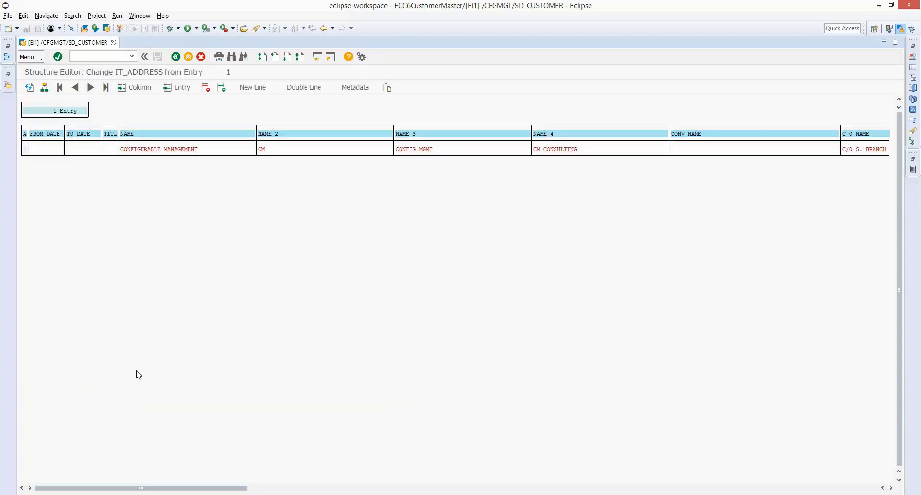
pyautogui.click(46, 89)
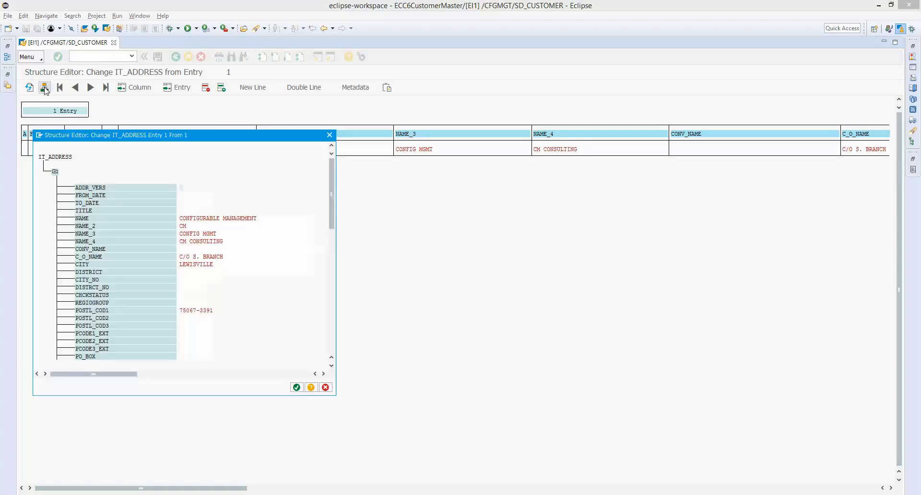
pyautogui.click(334, 342)
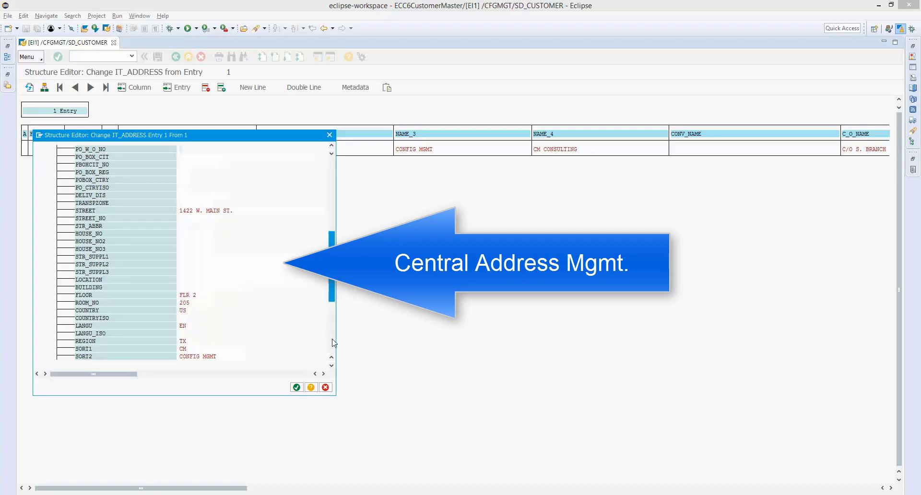
pyautogui.click(296, 387)
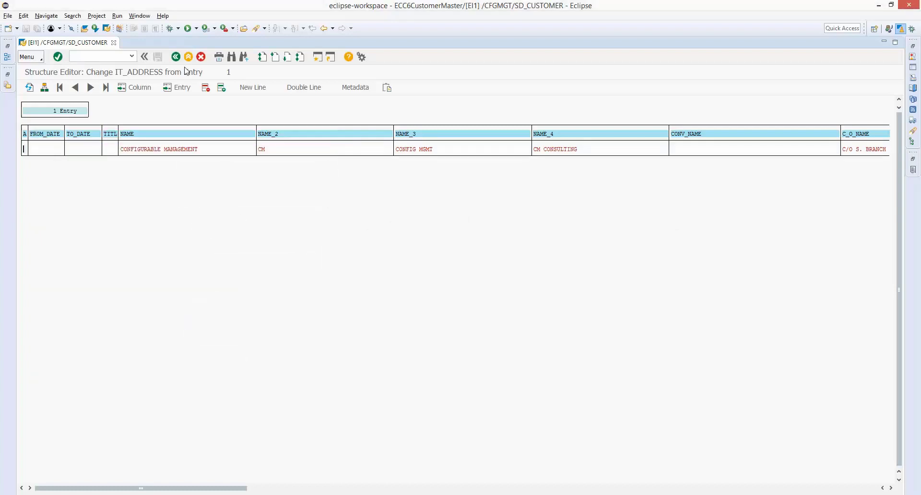
# Step: Review the two IT_CONTACT_PERSONS entries, the first titled PRES AND CEO, then go back
pyautogui.click(177, 58)
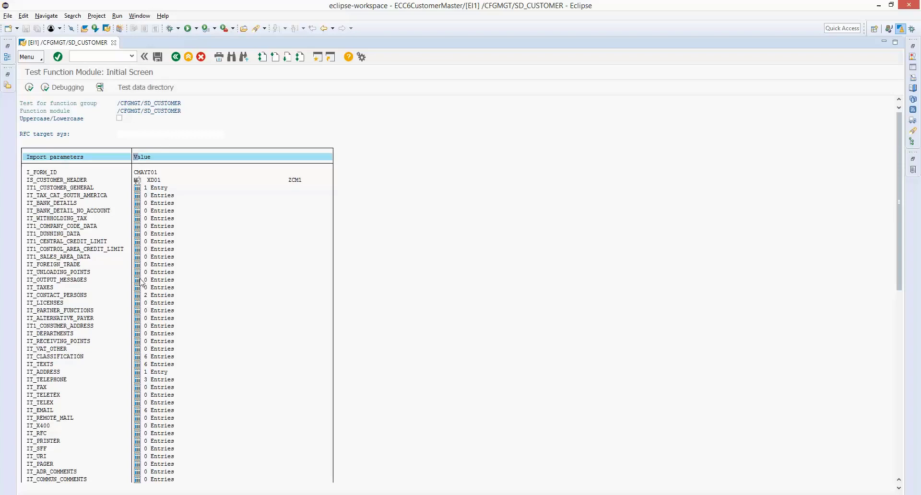
pyautogui.click(138, 296)
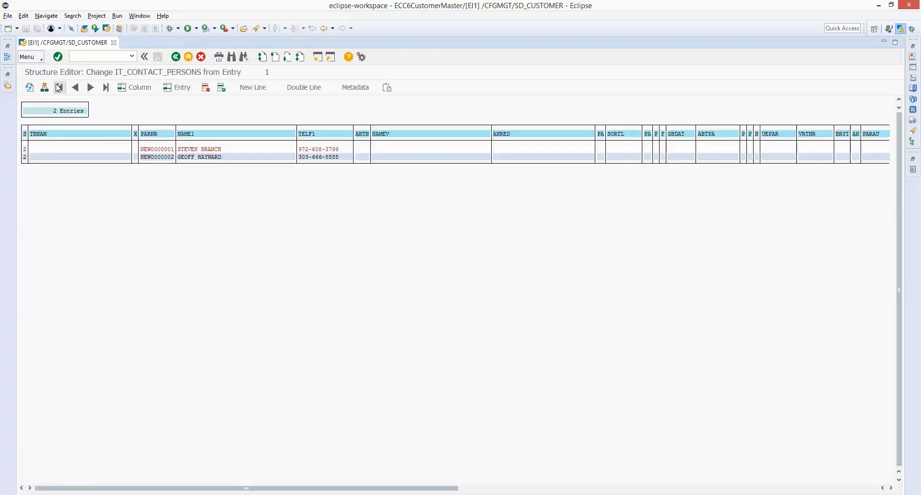
pyautogui.click(45, 89)
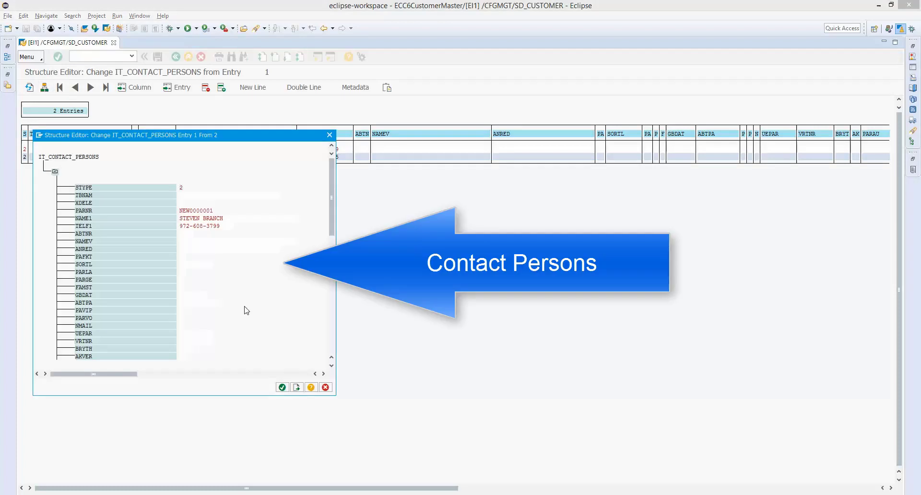
pyautogui.click(333, 352)
pyautogui.click(333, 351)
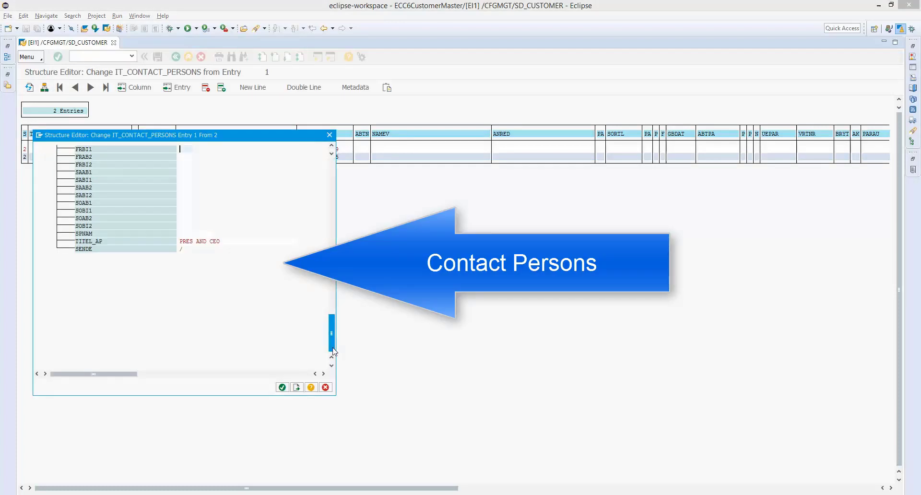
pyautogui.click(283, 388)
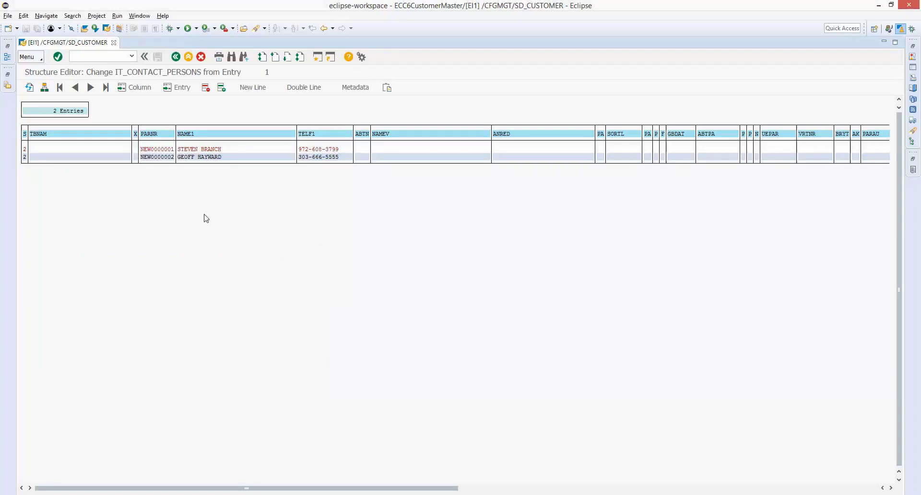
pyautogui.click(176, 58)
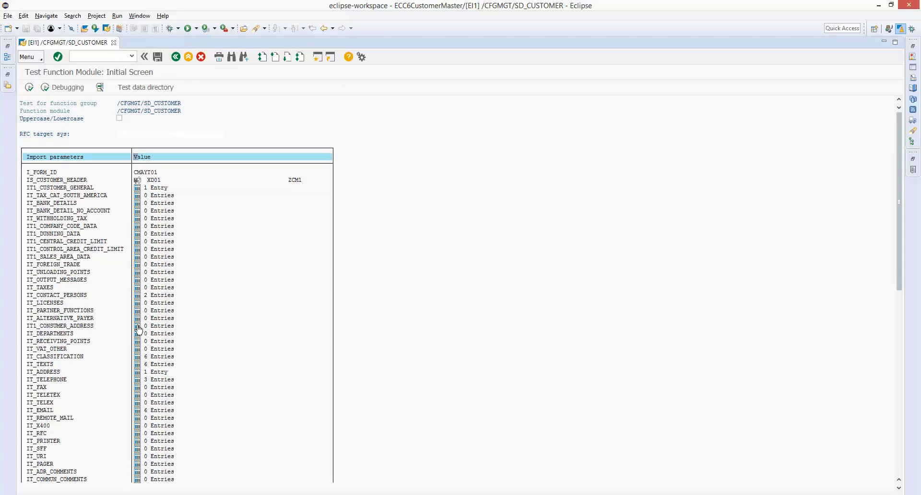
pyautogui.click(137, 358)
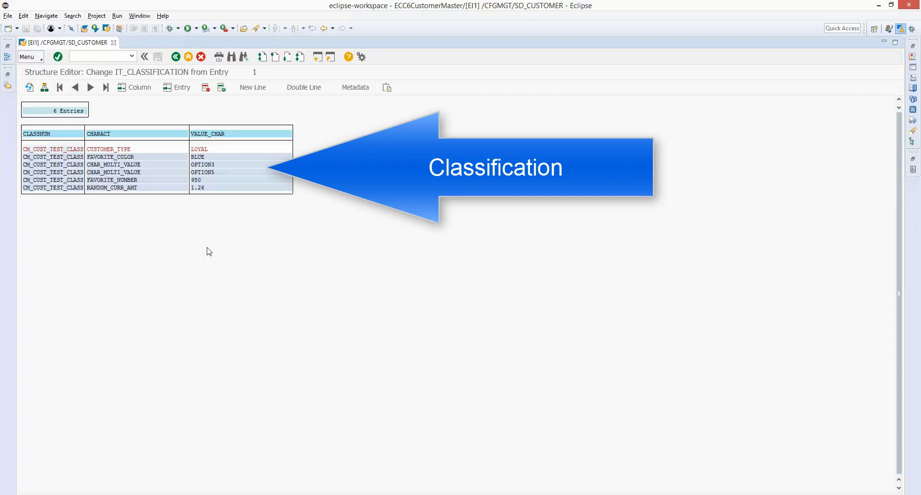
pyautogui.click(177, 58)
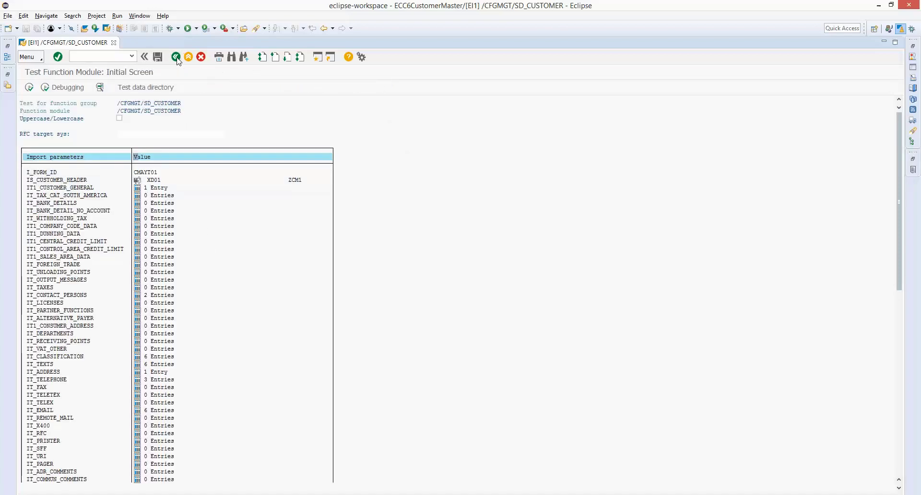
pyautogui.click(137, 365)
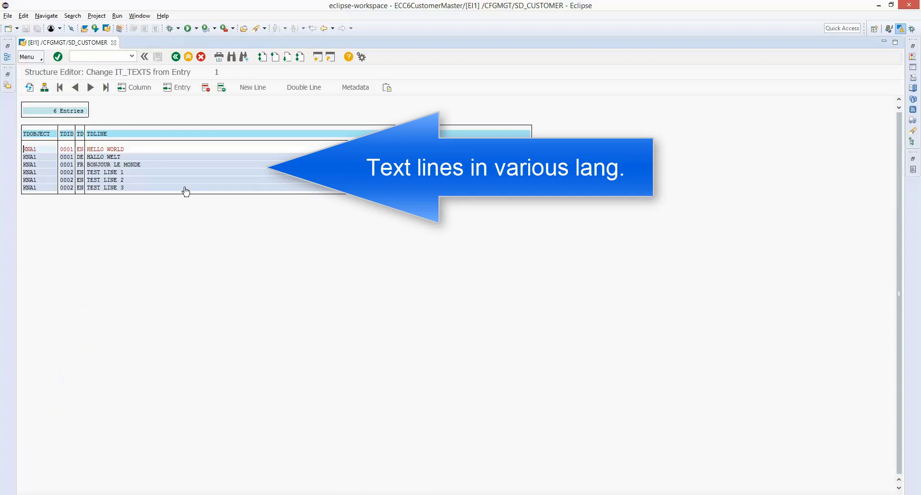
pyautogui.click(177, 57)
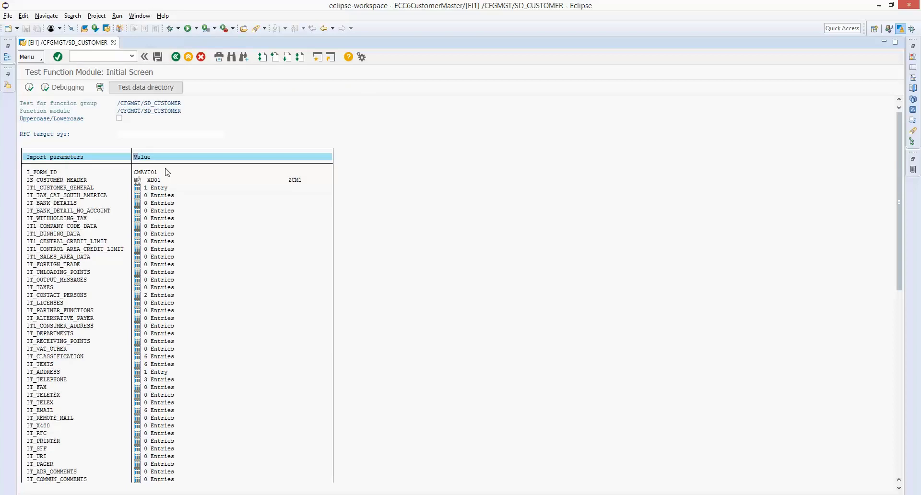
pyautogui.click(138, 381)
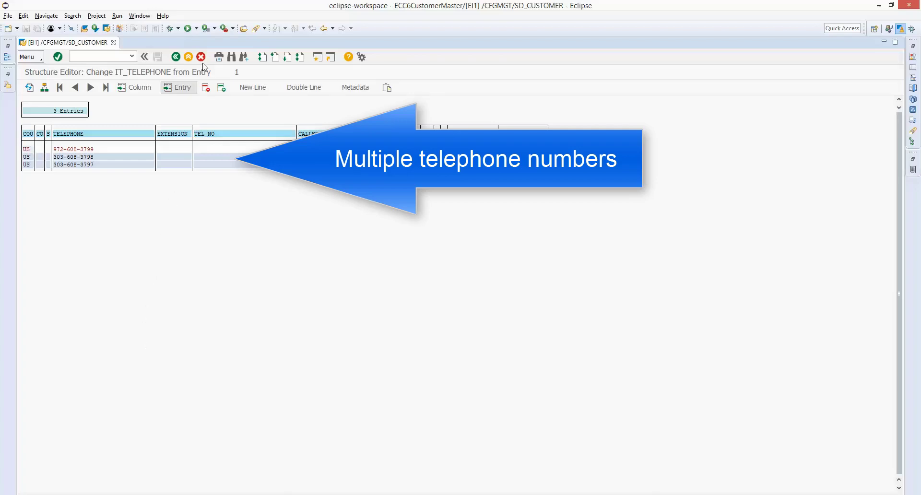
pyautogui.click(176, 58)
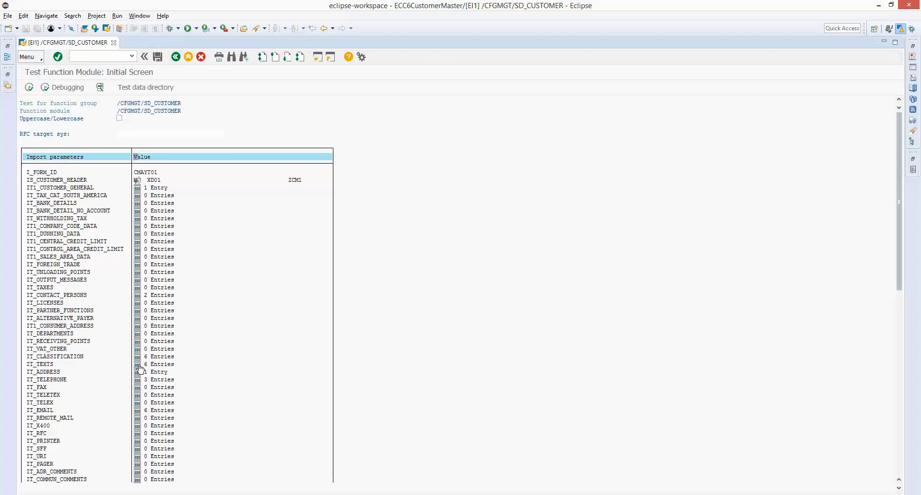
pyautogui.click(138, 412)
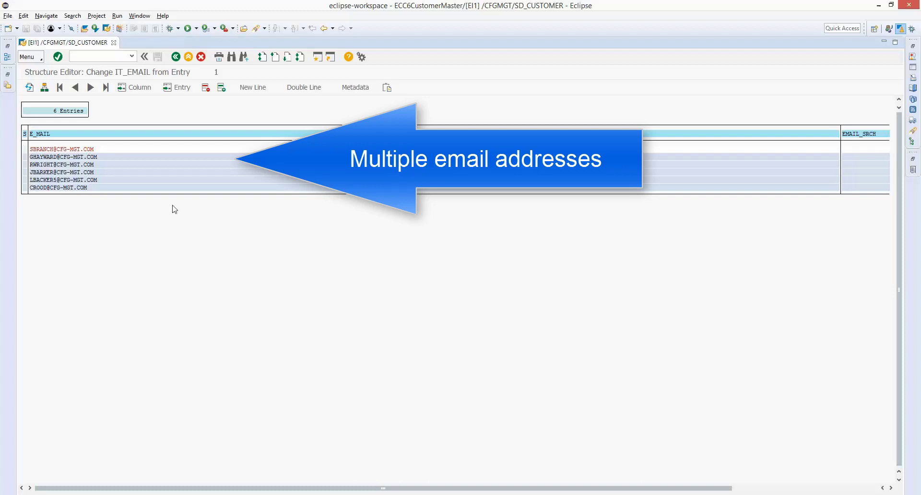
pyautogui.click(176, 57)
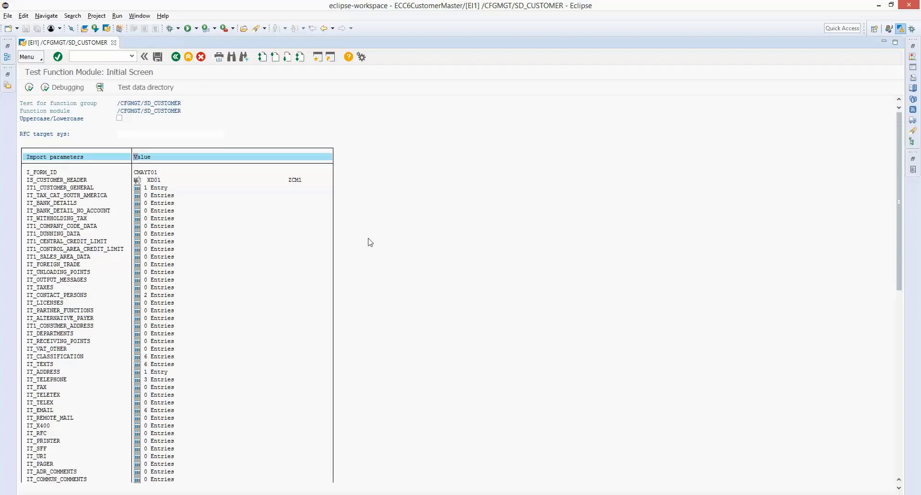
# Step: Check the four IT_EMAIL_CONTACTS entries and return to the parameter list
pyautogui.scroll(-10, 449, 298)
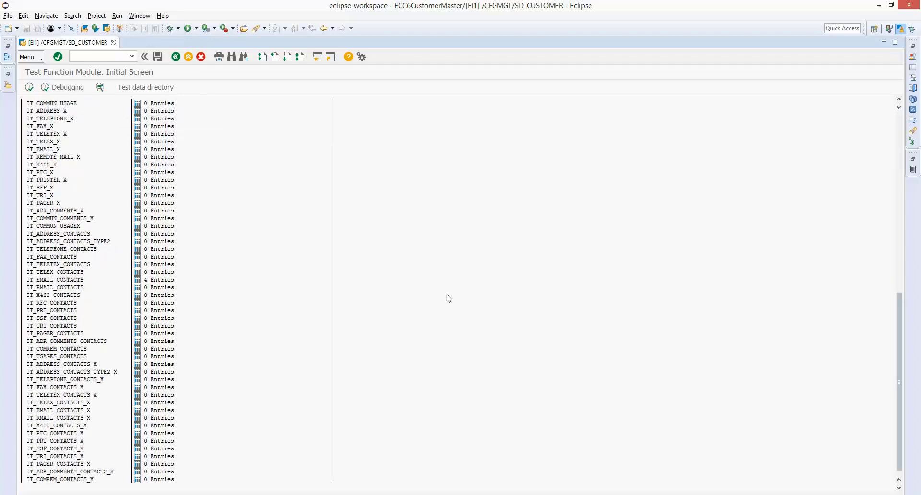
pyautogui.click(138, 282)
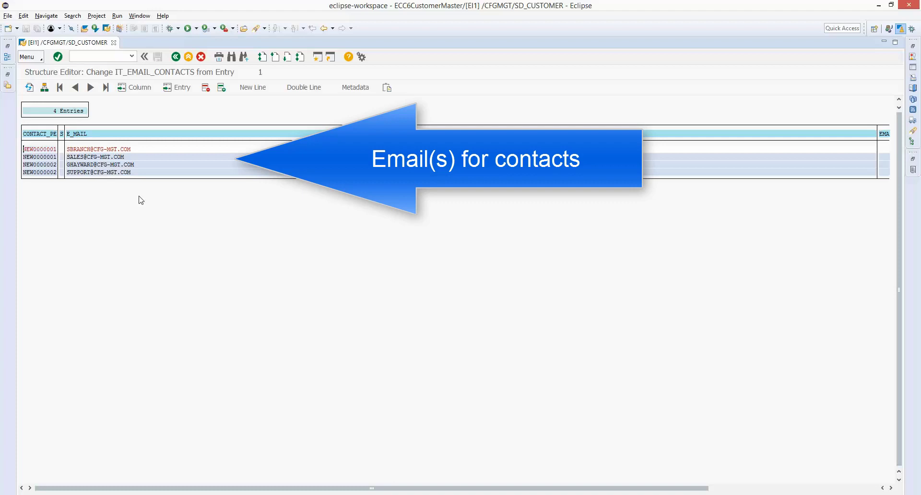
pyautogui.click(176, 57)
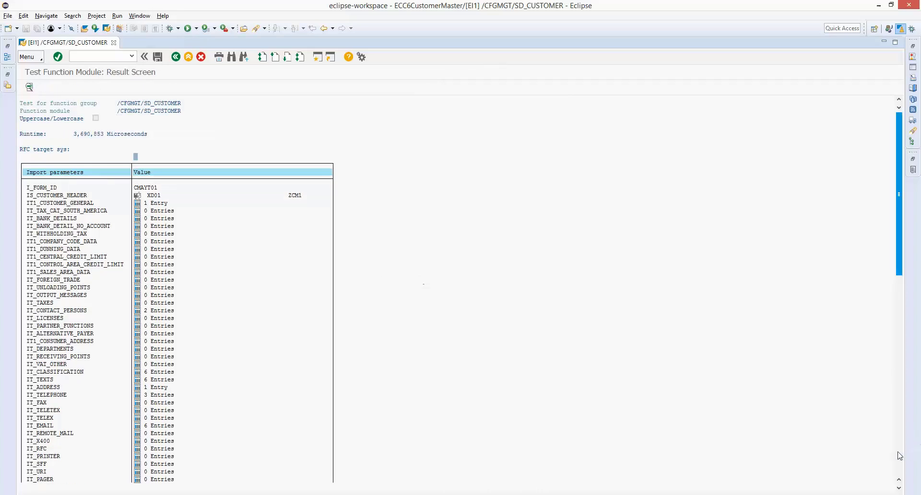
pyautogui.click(900, 471)
pyautogui.click(900, 472)
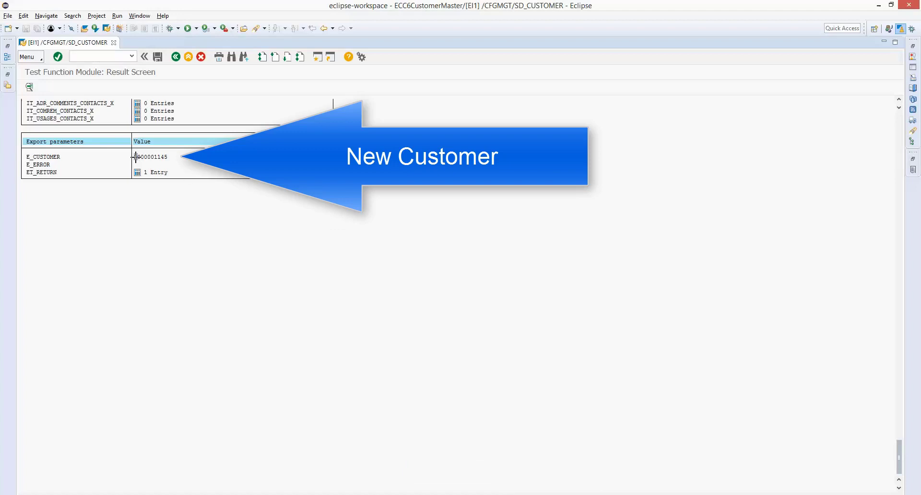
pyautogui.moveTo(136, 157); pyautogui.dragTo(174, 159)
pyautogui.hotkey('ctrl', 'c')
pyautogui.click(104, 57)
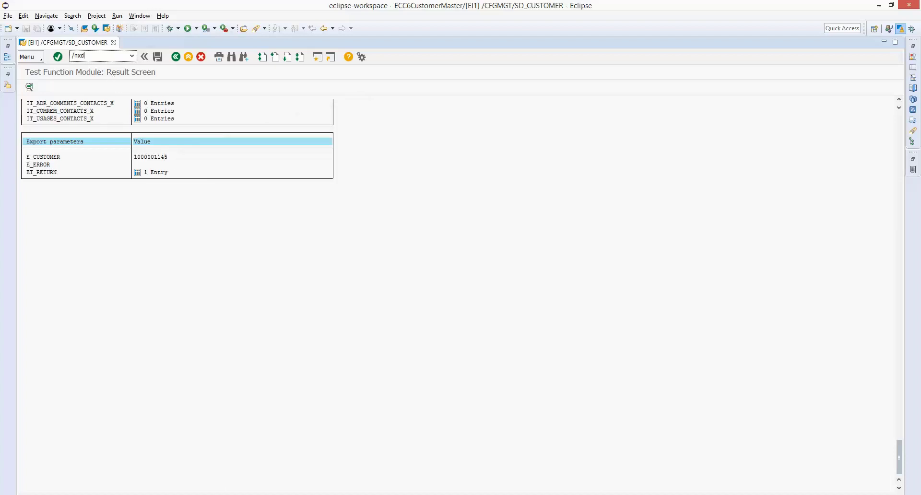
pyautogui.write('/nxd03')
pyautogui.press('Return')
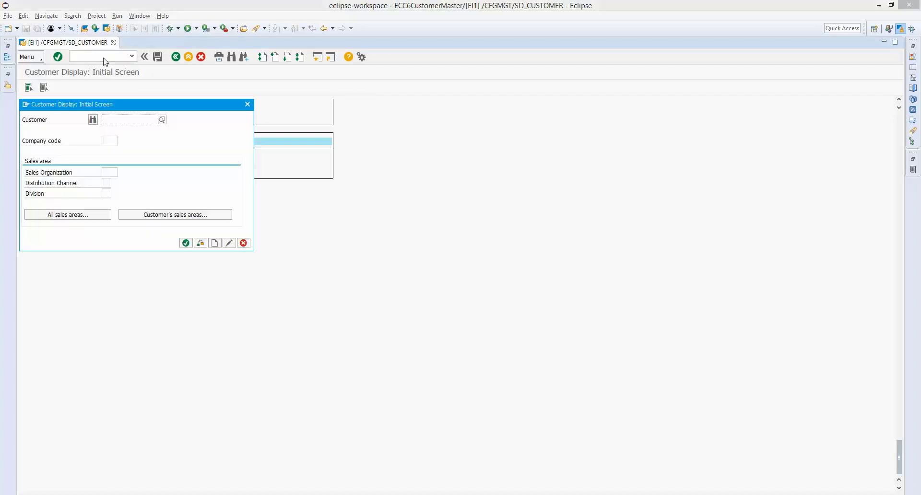
pyautogui.write('1000001145')
pyautogui.click(186, 243)
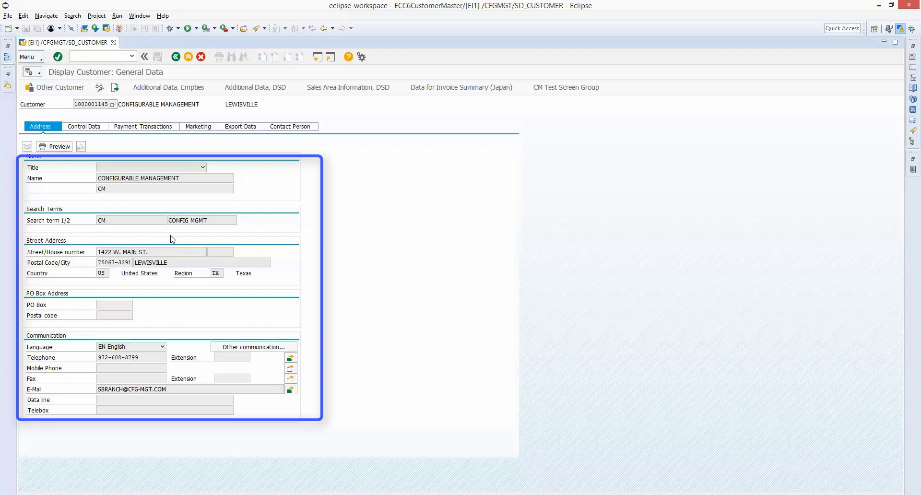
pyautogui.click(291, 358)
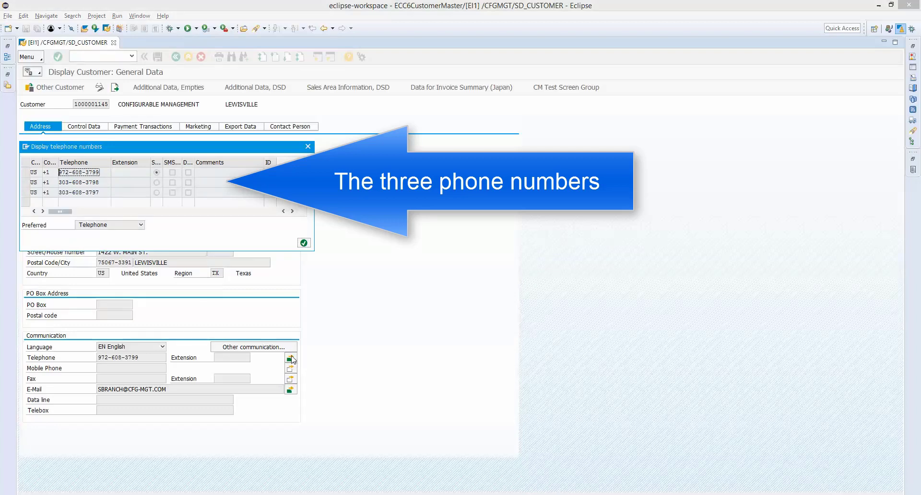
pyautogui.click(304, 244)
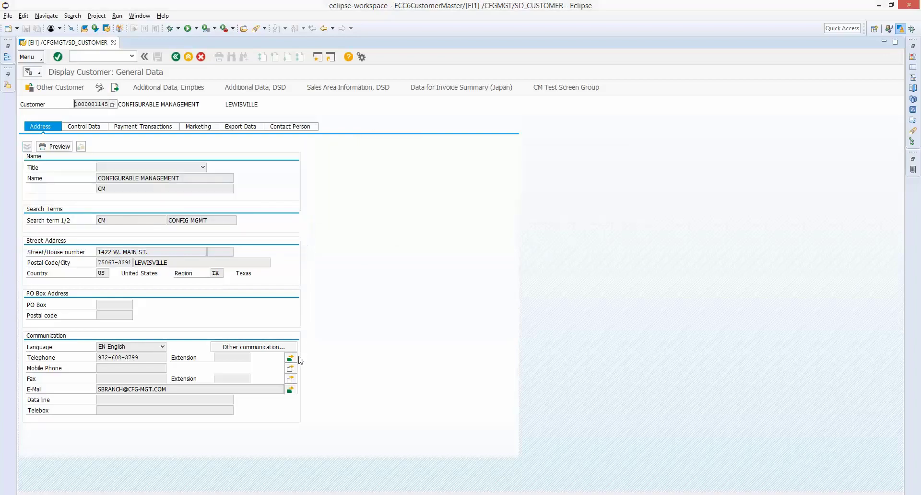
pyautogui.click(290, 390)
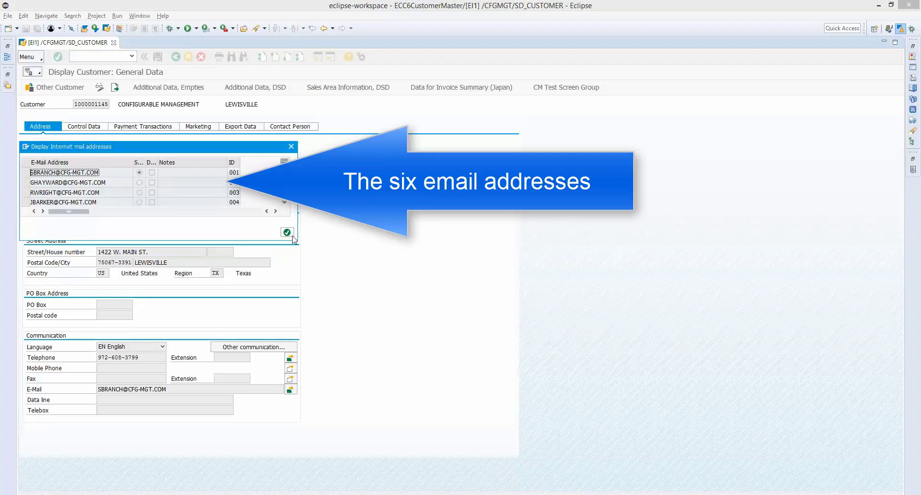
pyautogui.click(287, 202)
pyautogui.click(286, 203)
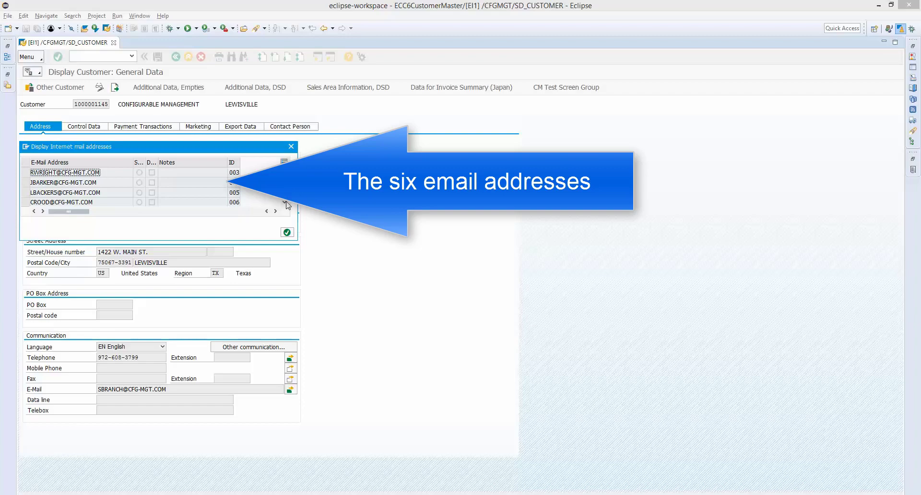
pyautogui.click(287, 233)
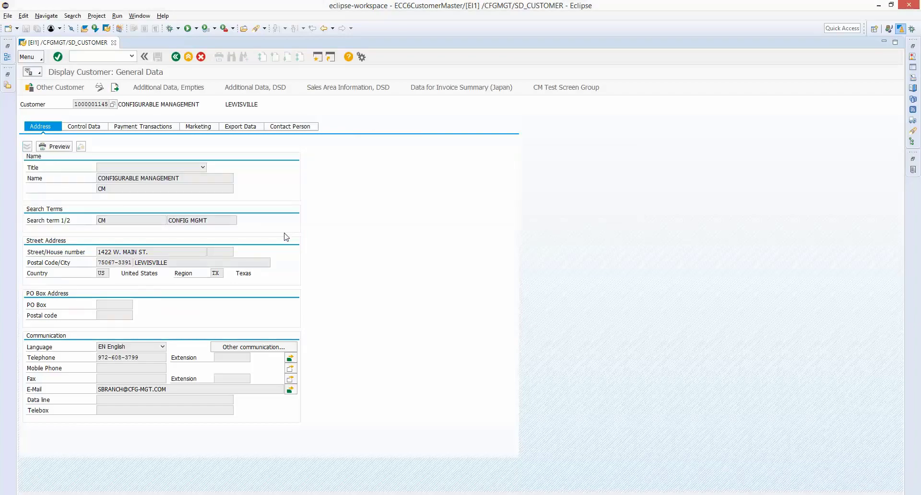
pyautogui.click(285, 127)
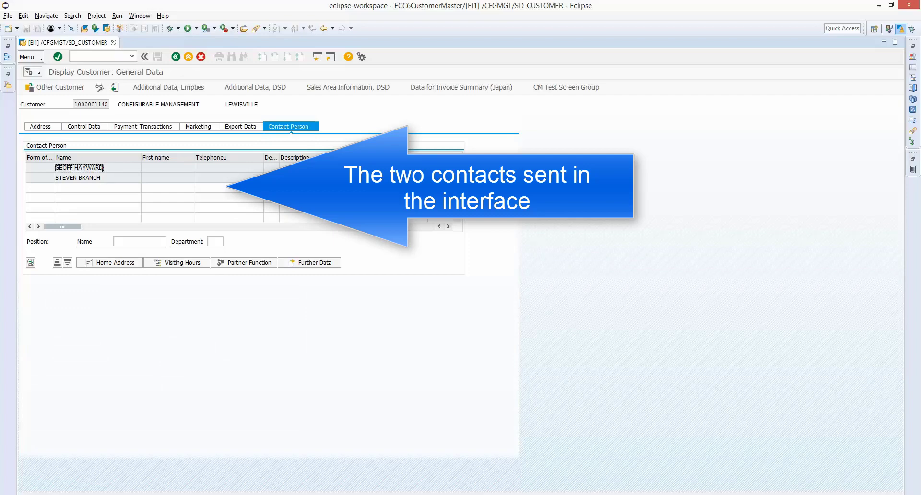
pyautogui.doubleClick(102, 167)
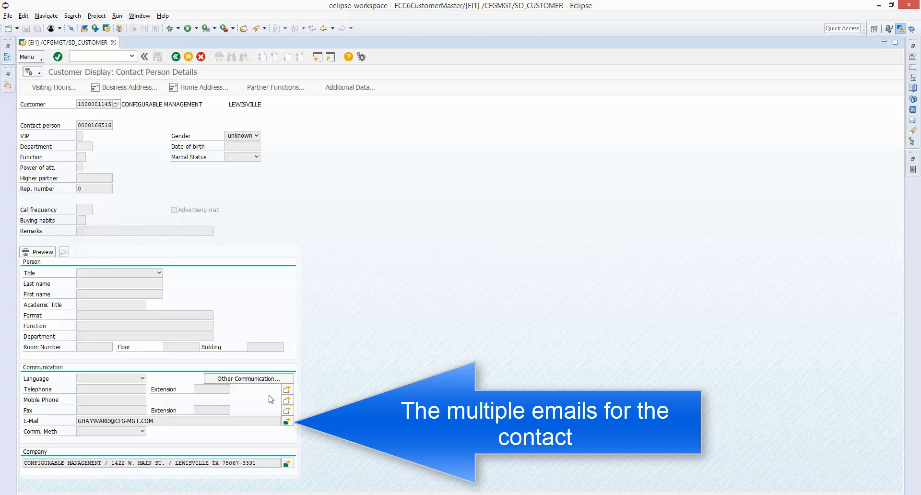
pyautogui.click(287, 421)
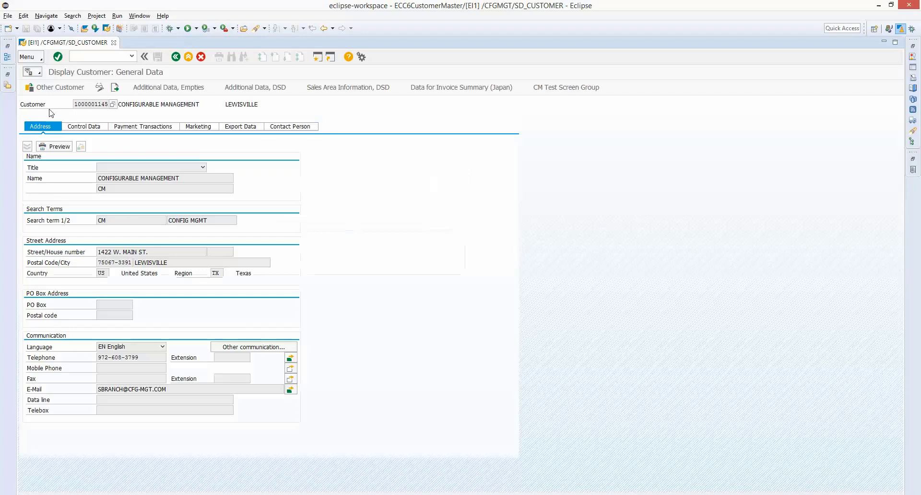
pyautogui.click(29, 57)
pyautogui.moveTo(61, 101)
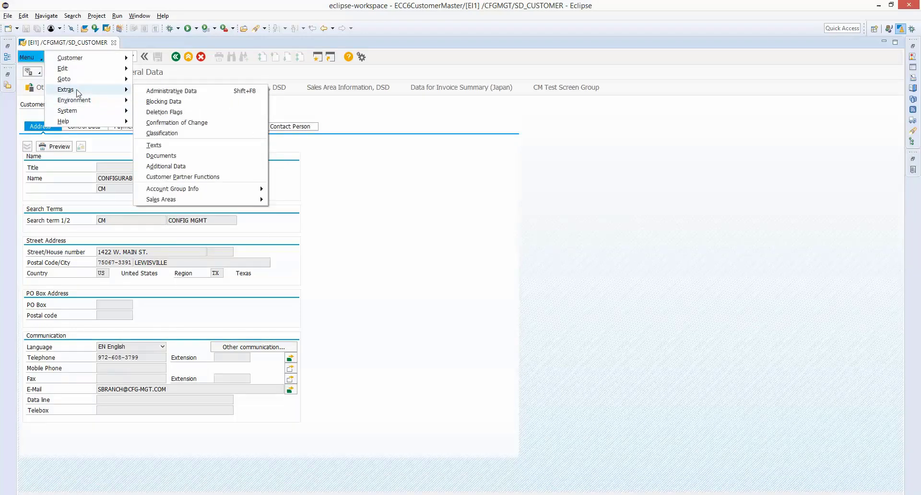
pyautogui.click(169, 145)
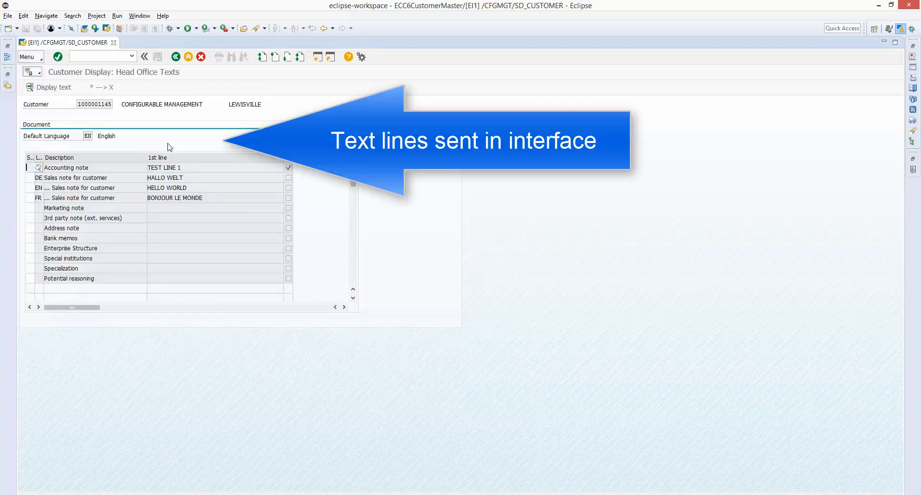
pyautogui.click(85, 169)
pyautogui.doubleClick(85, 171)
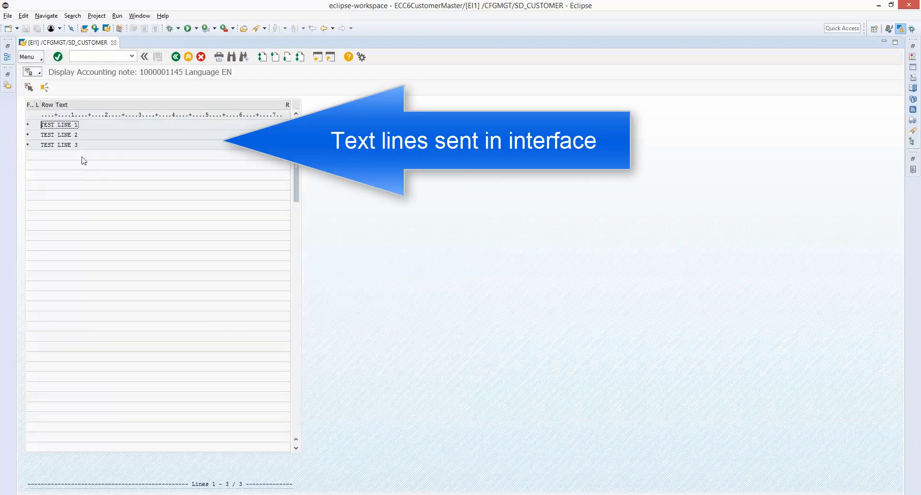
pyautogui.click(176, 57)
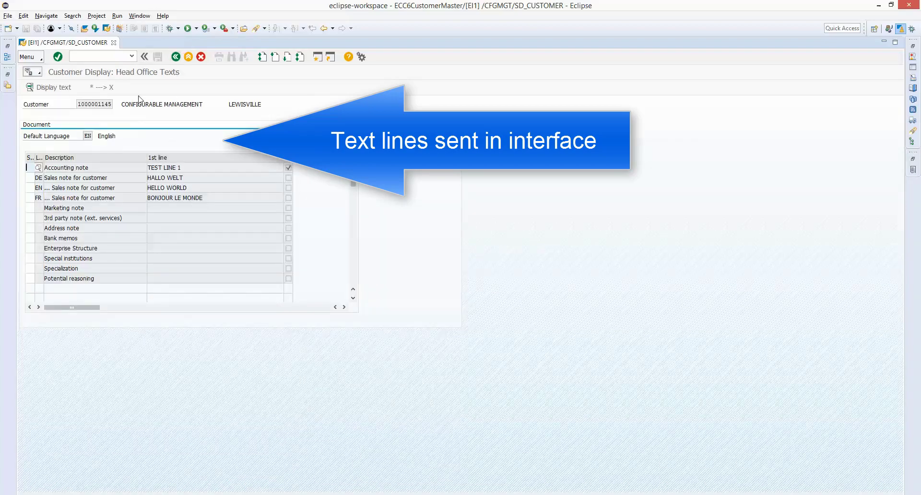
pyautogui.click(176, 57)
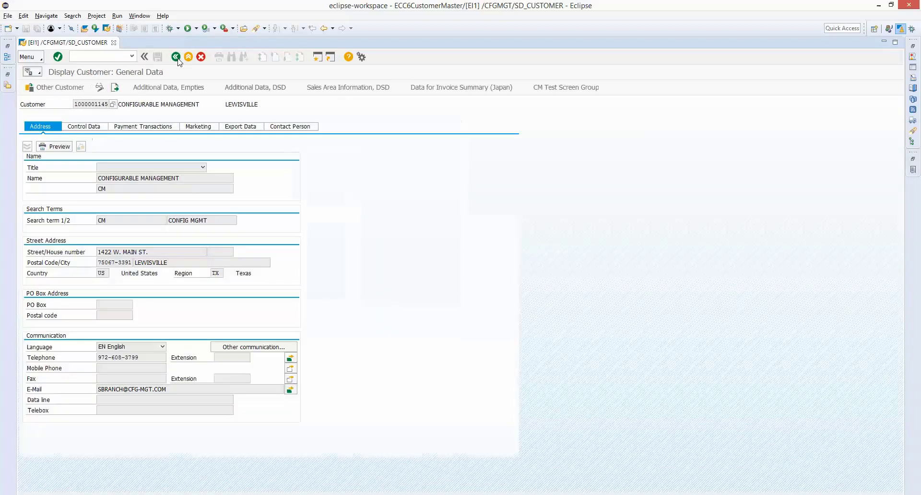
# Step: Review the Customer class values (Loyal customers, 1.26 USD), then go back twice
pyautogui.click(38, 58)
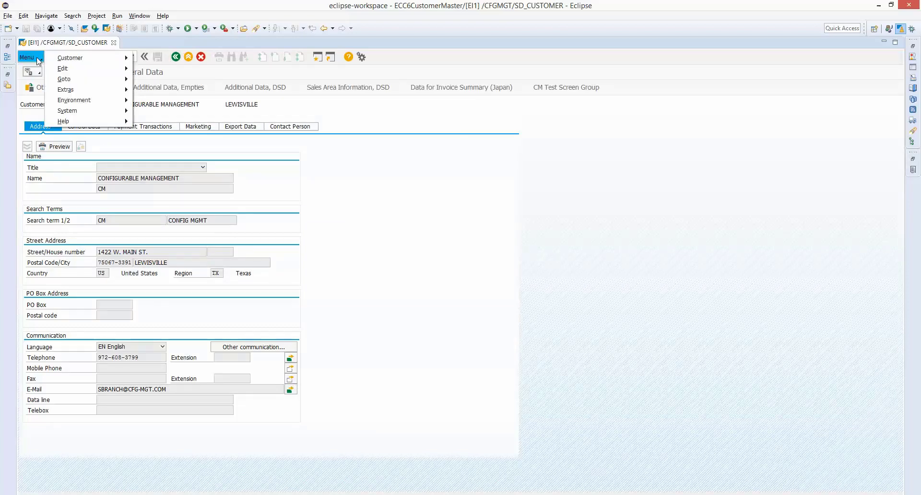
pyautogui.moveTo(74, 90)
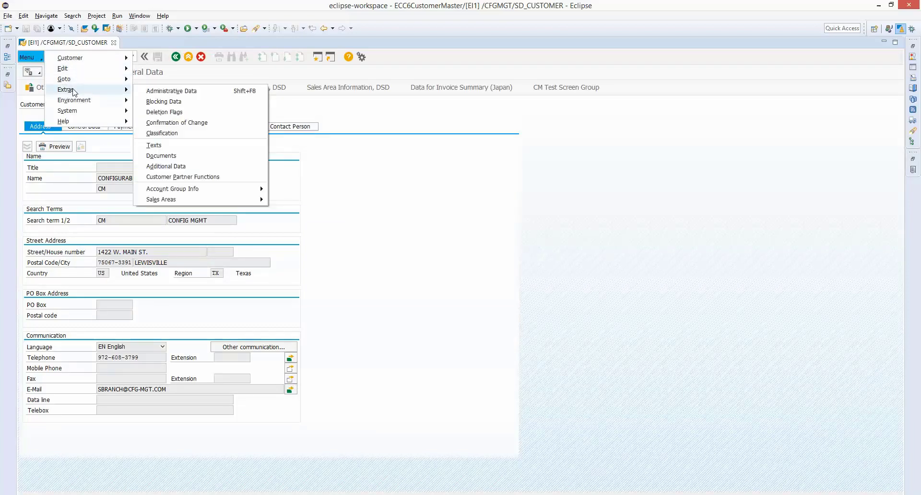
pyautogui.click(163, 134)
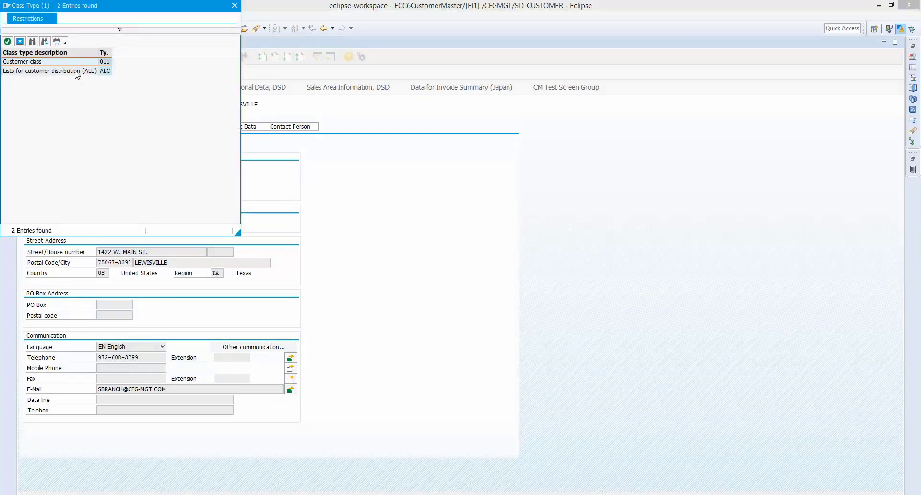
pyautogui.doubleClick(69, 62)
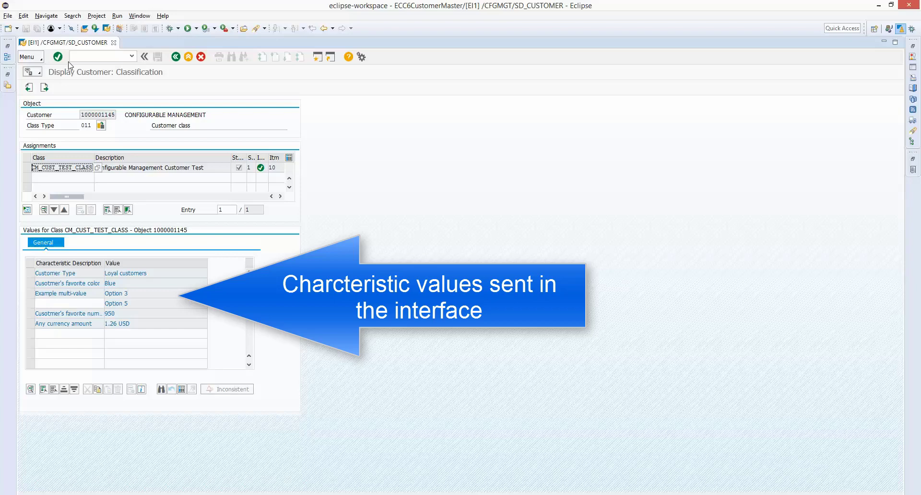
pyautogui.click(176, 57)
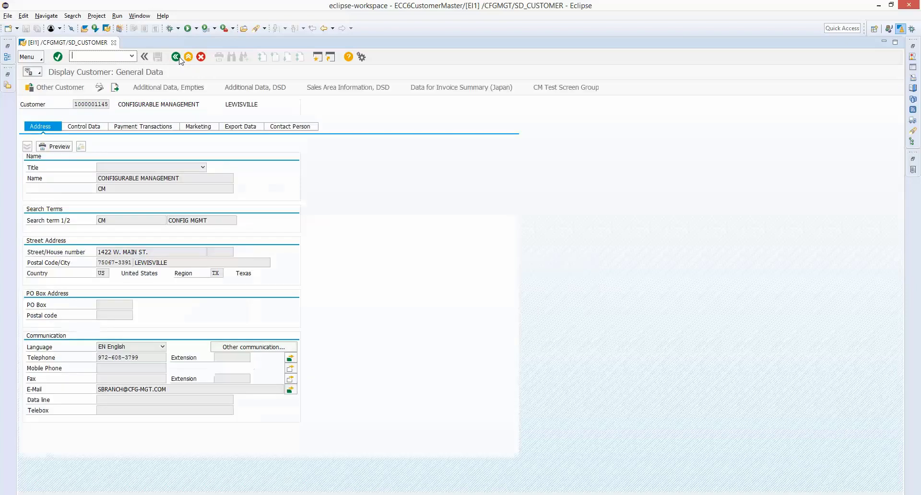
pyautogui.click(176, 57)
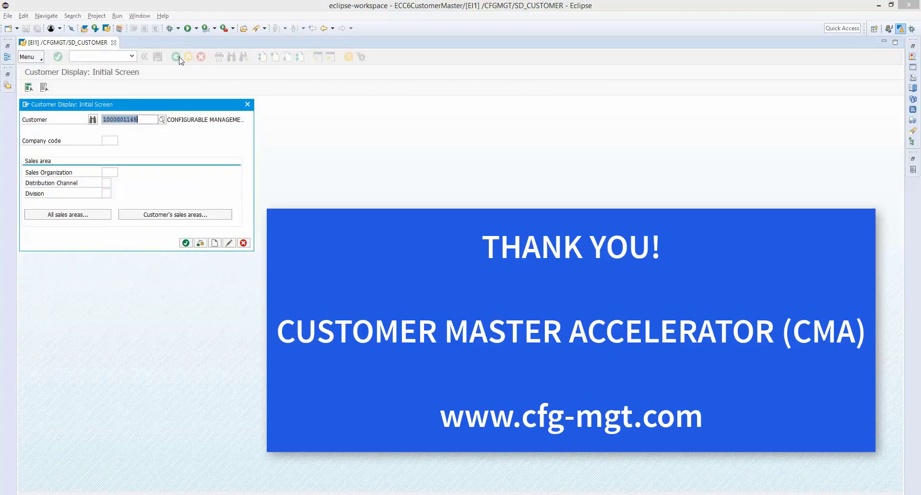